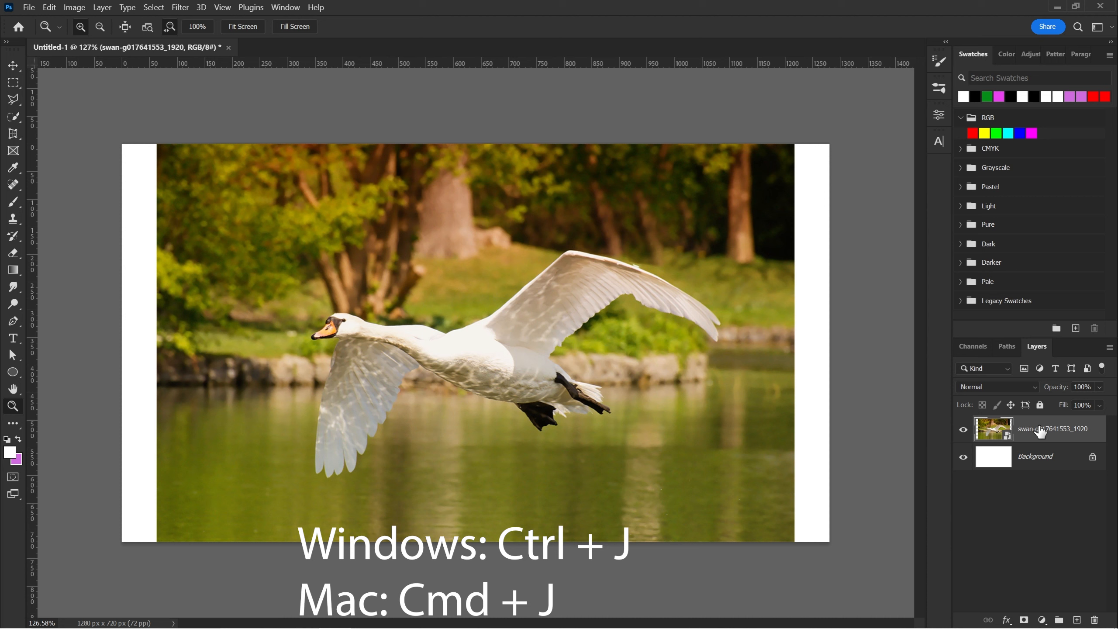
Step: Duplicate the swan photo layer within the same document, keeping the suggested copy name
{"action": "right_click", "coordinate": [1040, 432]}
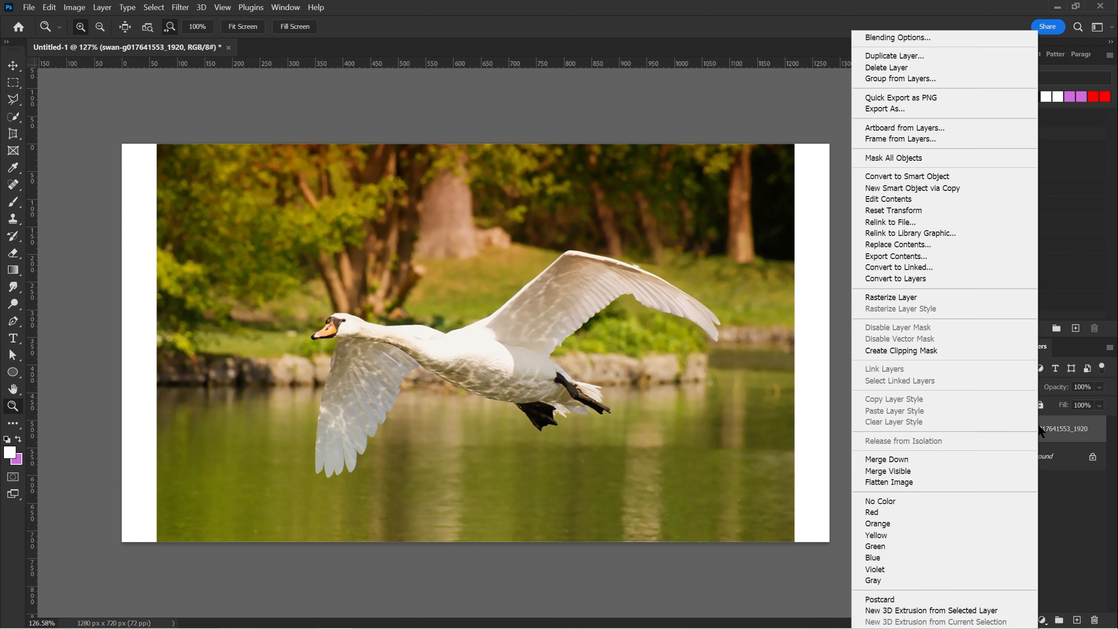
{"action": "left_click", "coordinate": [878, 56]}
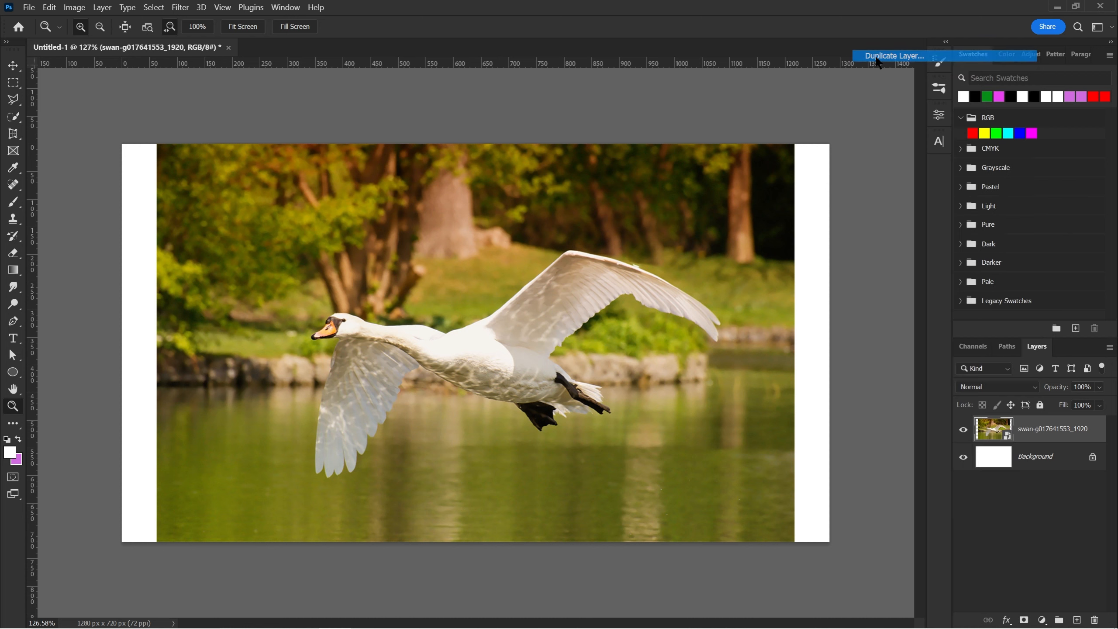
{"action": "left_click_drag", "start_coordinate": [442, 110], "coordinate": [467, 130]}
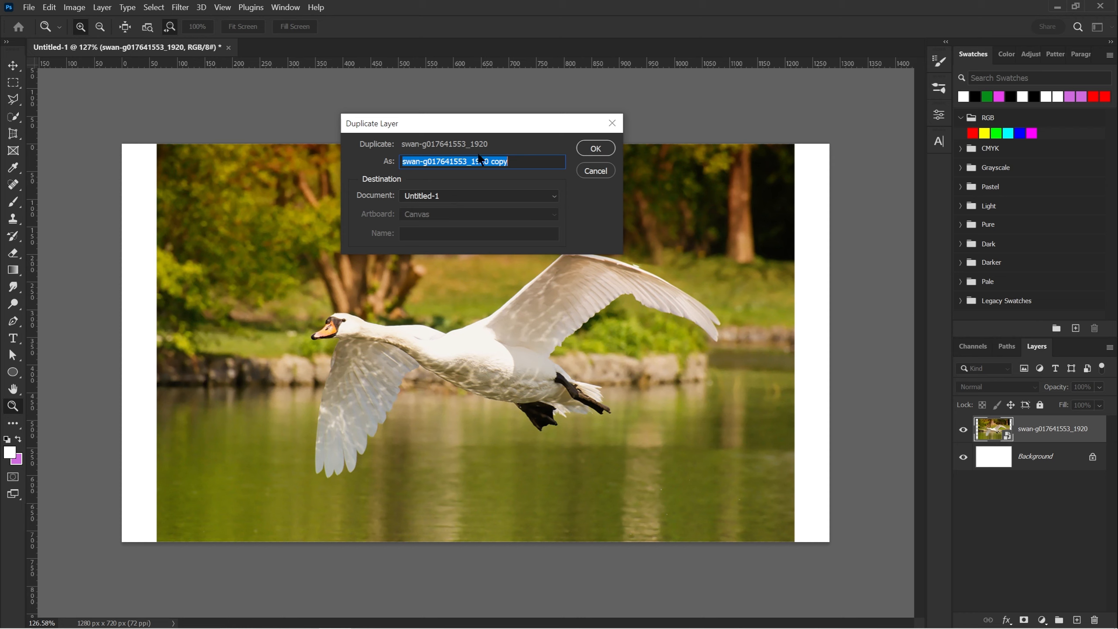
{"action": "left_click", "coordinate": [596, 149]}
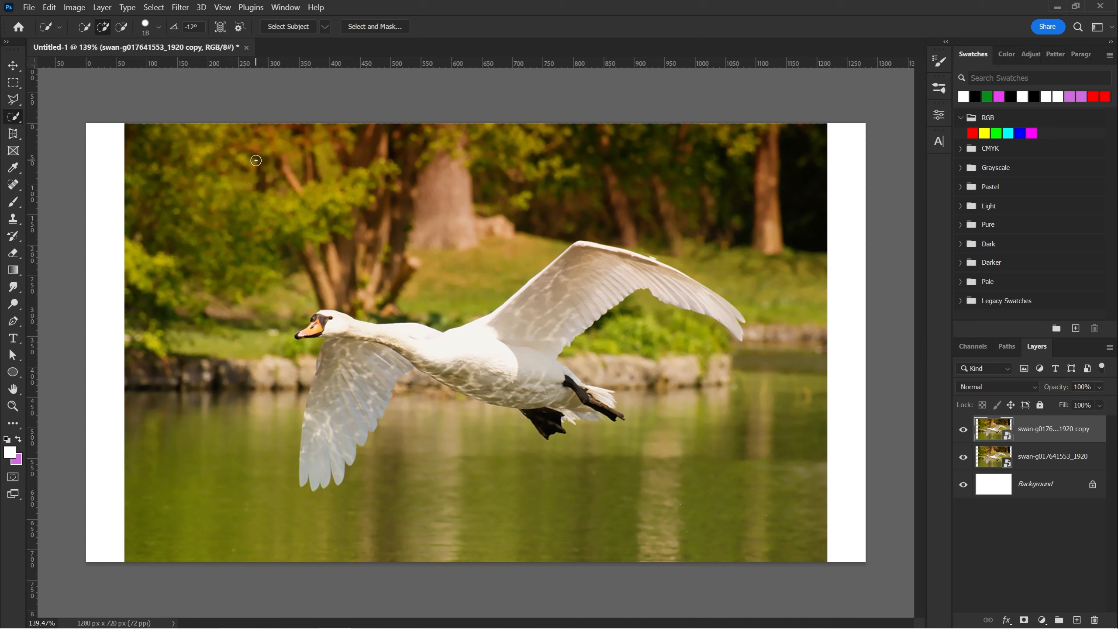
Step: Quick-select the background around the swan, subtracting its wing and tail feathers, and add the selection as a layer mask on the duplicate layer
{"action": "mouse_move", "coordinate": [256, 161]}
{"action": "left_mouse_down", "text": "alt"}
{"action": "mouse_move", "coordinate": [198, 156]}
{"action": "mouse_move", "coordinate": [135, 244]}
{"action": "mouse_move", "coordinate": [161, 391]}
{"action": "mouse_move", "coordinate": [210, 524]}
{"action": "mouse_move", "coordinate": [299, 572]}
{"action": "mouse_move", "coordinate": [413, 561]}
{"action": "mouse_move", "coordinate": [440, 506]}
{"action": "mouse_move", "coordinate": [441, 429]}
{"action": "mouse_move", "coordinate": [485, 477]}
{"action": "mouse_move", "coordinate": [644, 567]}
{"action": "mouse_move", "coordinate": [757, 505]}
{"action": "mouse_move", "coordinate": [755, 432]}
{"action": "mouse_move", "coordinate": [704, 378]}
{"action": "mouse_move", "coordinate": [750, 391]}
{"action": "mouse_move", "coordinate": [798, 338]}
{"action": "mouse_move", "coordinate": [781, 204]}
{"action": "mouse_move", "coordinate": [736, 152]}
{"action": "mouse_move", "coordinate": [612, 147]}
{"action": "mouse_move", "coordinate": [429, 170]}
{"action": "left_mouse_up", "text": "alt"}
{"action": "left_click", "coordinate": [122, 27]}
{"action": "mouse_move", "coordinate": [360, 364]}
{"action": "left_mouse_down", "text": "alt"}
{"action": "mouse_move", "coordinate": [331, 370]}
{"action": "mouse_move", "coordinate": [343, 366]}
{"action": "mouse_move", "coordinate": [331, 418]}
{"action": "mouse_move", "coordinate": [384, 367]}
{"action": "left_mouse_up", "text": "alt"}
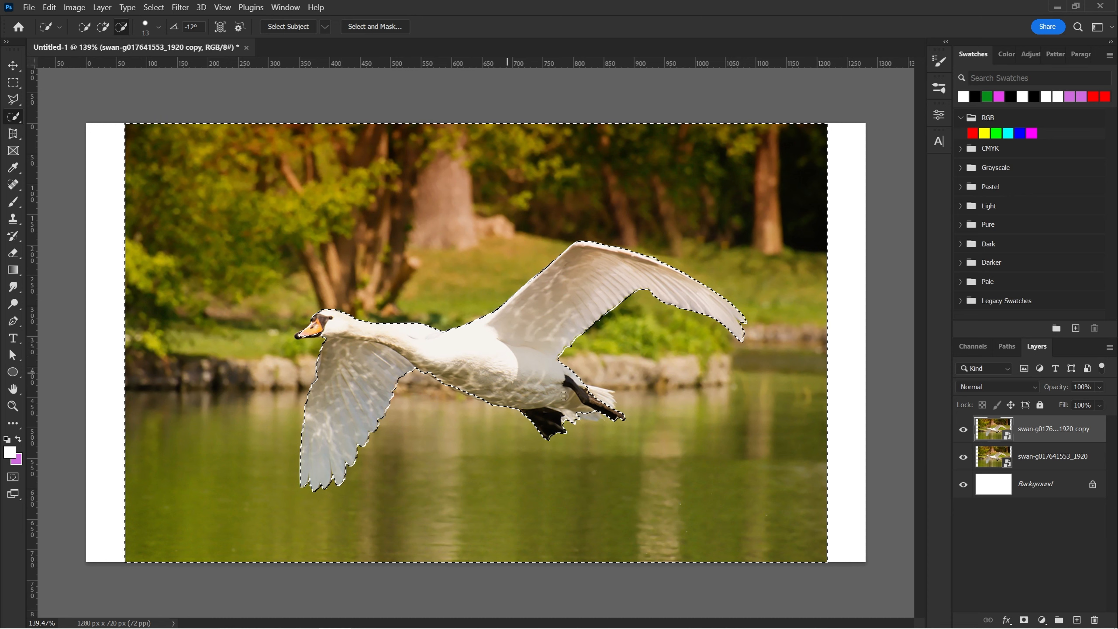
{"action": "left_click", "coordinate": [600, 399], "text": "alt"}
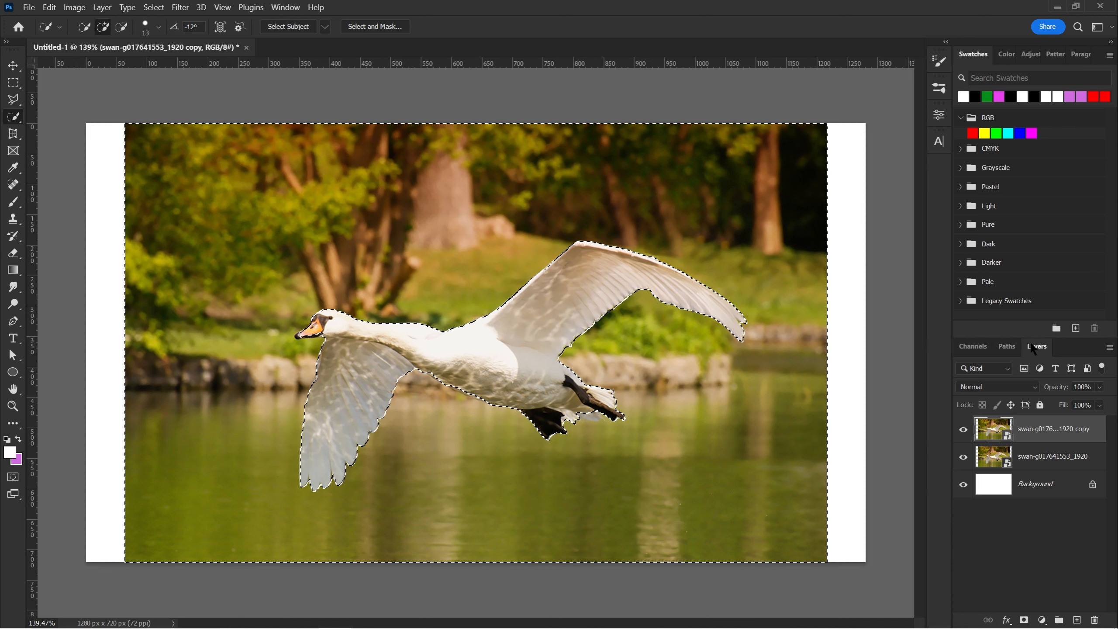
{"action": "left_click", "coordinate": [1024, 620]}
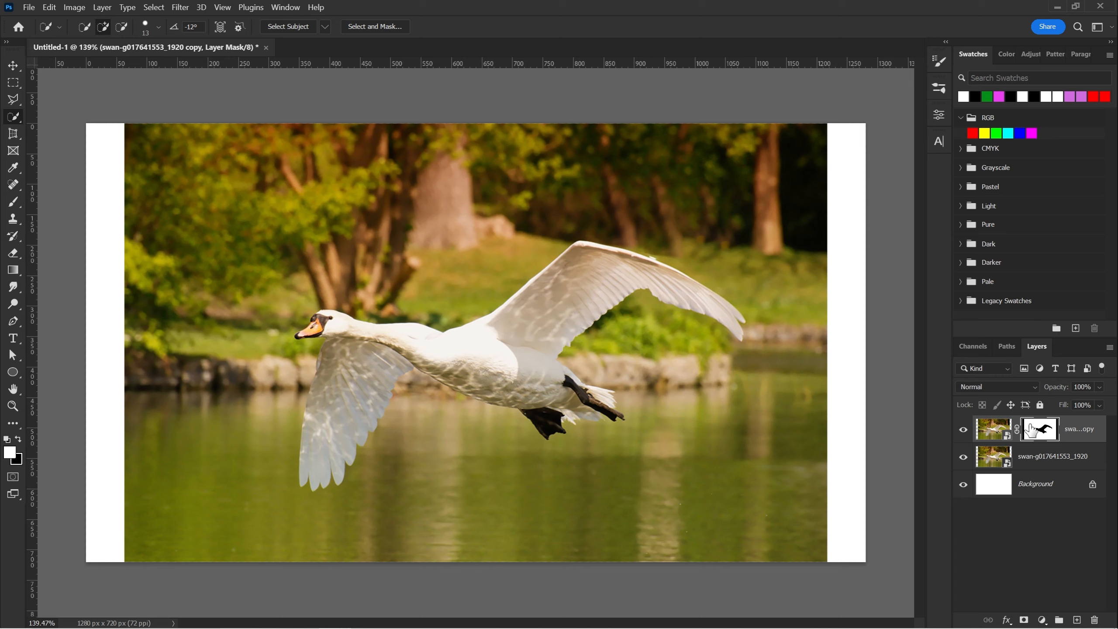
Step: Start a Motion Blur filter on the duplicate layer's image rather than its mask, and set the blur angle to 2 degrees
{"action": "left_click", "coordinate": [996, 431]}
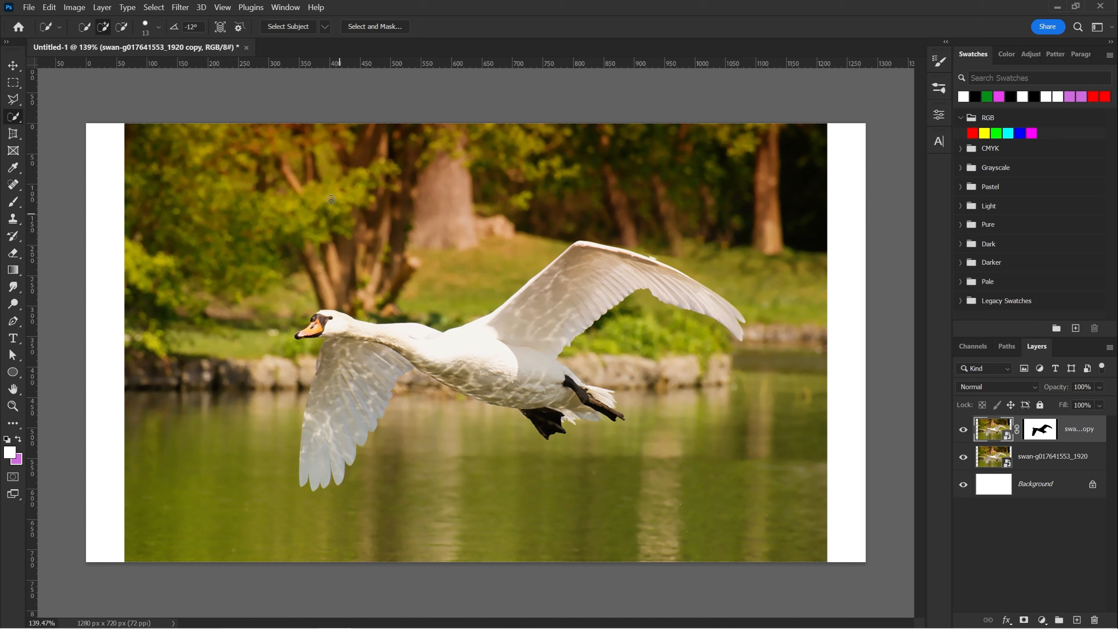
{"action": "left_click", "coordinate": [185, 10]}
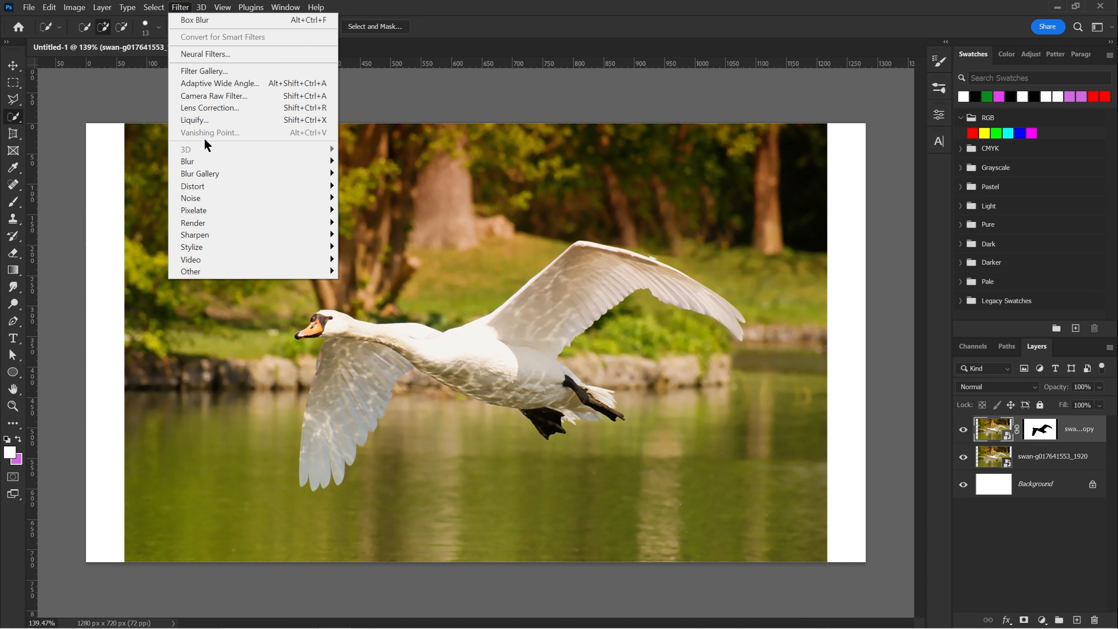
{"action": "mouse_move", "coordinate": [206, 163]}
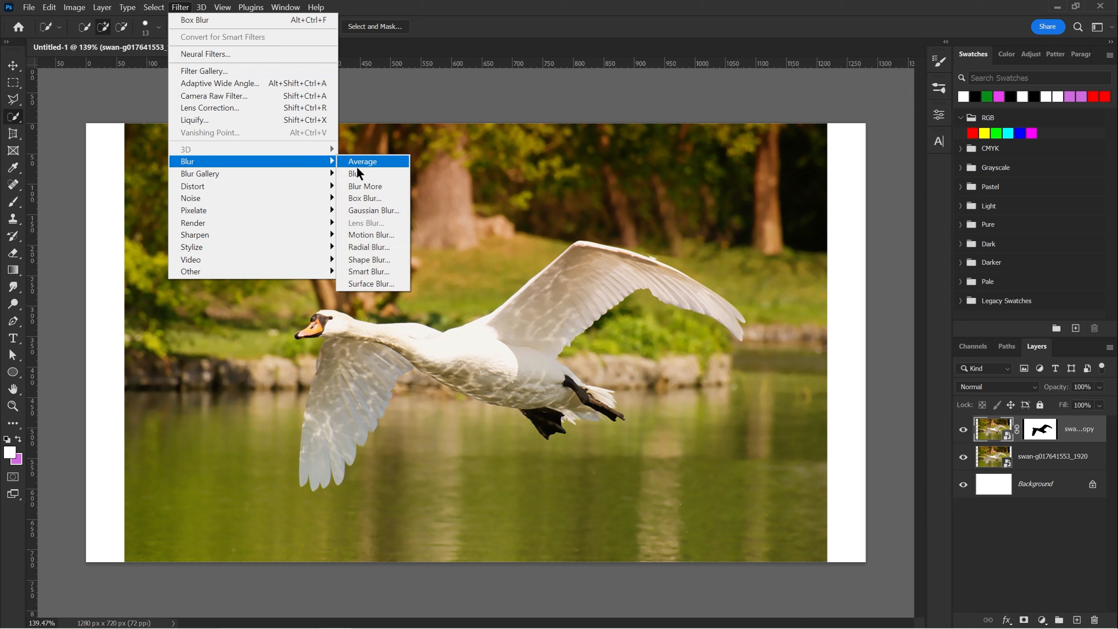
{"action": "left_click", "coordinate": [371, 235]}
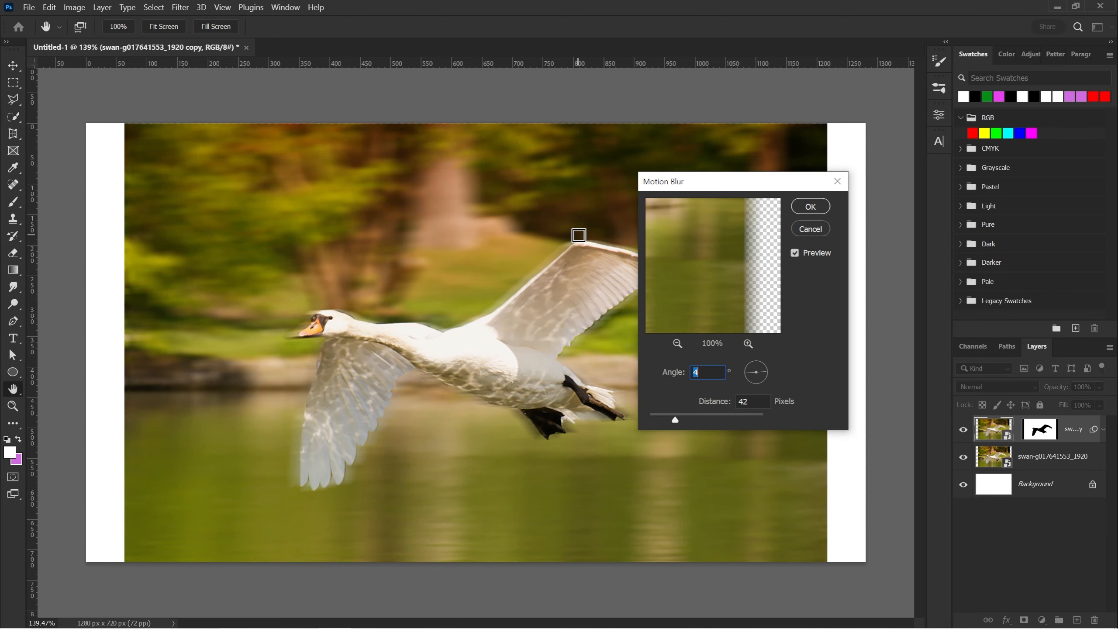
{"action": "left_click_drag", "start_coordinate": [689, 188], "coordinate": [607, 151]}
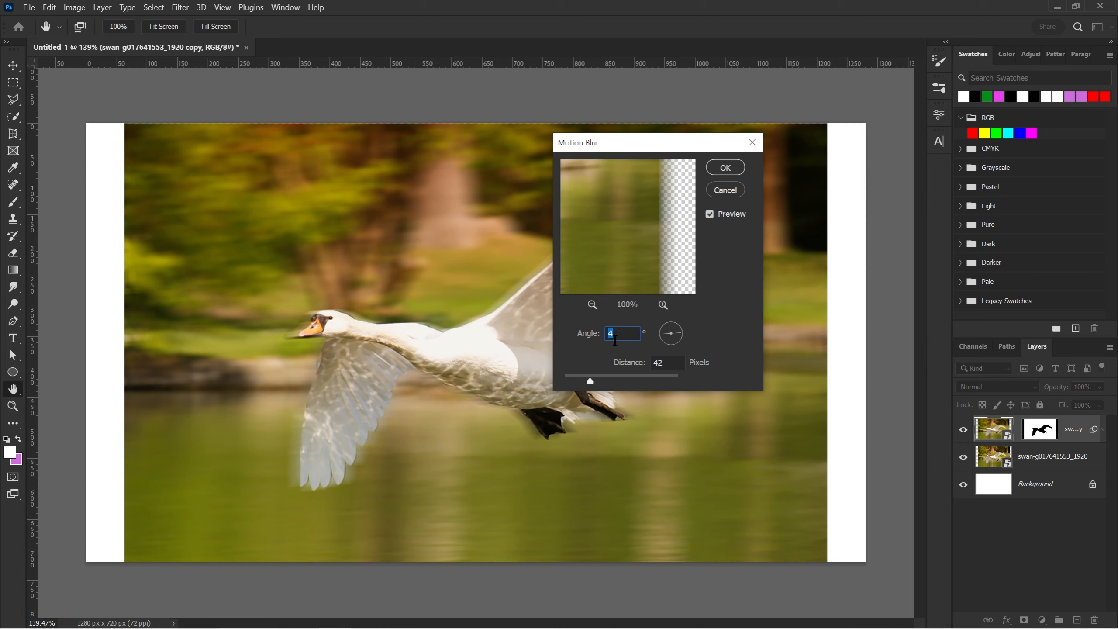
{"action": "left_click_drag", "start_coordinate": [644, 153], "coordinate": [680, 152]}
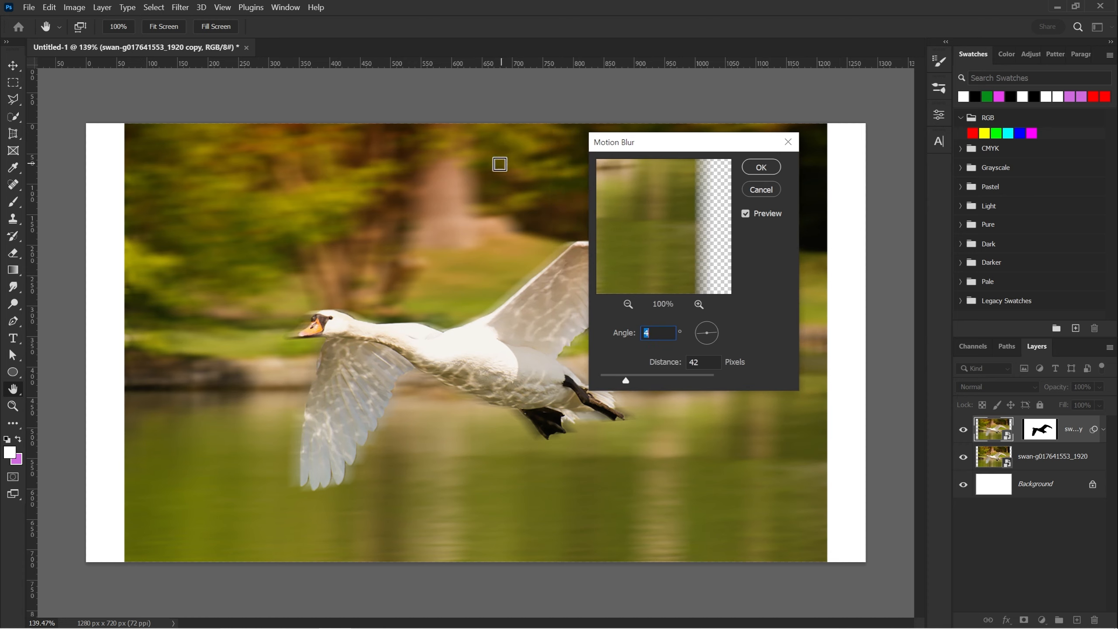
{"action": "left_click", "coordinate": [712, 326]}
{"action": "mouse_move", "coordinate": [714, 325]}
{"action": "left_mouse_down"}
{"action": "mouse_move", "coordinate": [713, 343]}
{"action": "mouse_move", "coordinate": [720, 330]}
{"action": "left_mouse_up"}
{"action": "left_click_drag", "start_coordinate": [706, 142], "coordinate": [648, 125]}
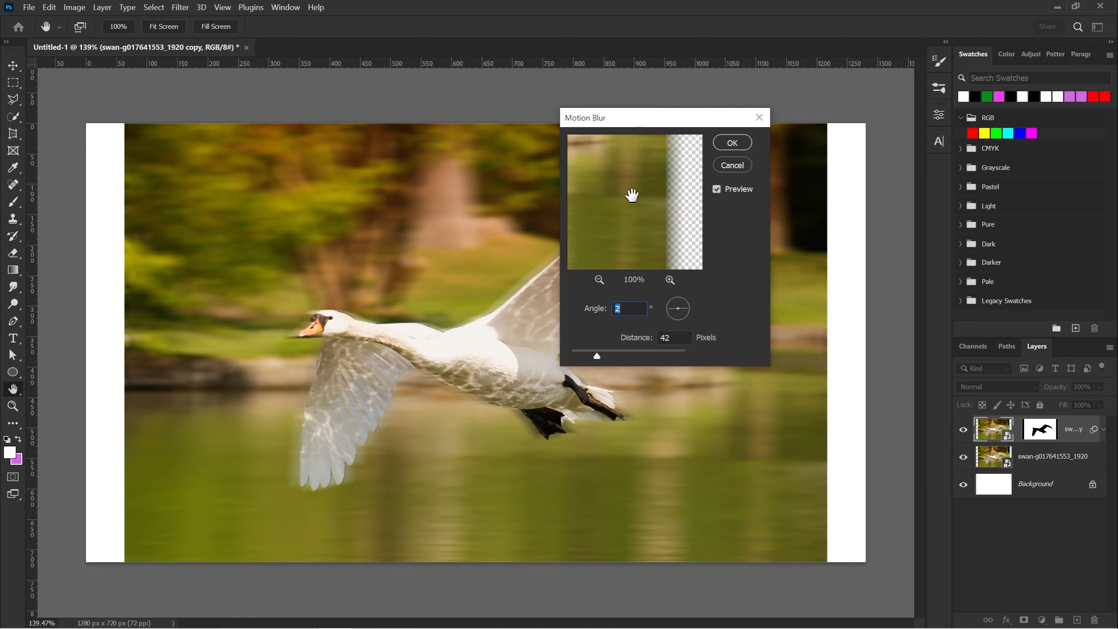
Step: Try other Motion Blur angles, including 88, 15 and 3 degrees, to compare the blur direction
{"action": "left_click", "coordinate": [692, 307]}
{"action": "left_click", "coordinate": [692, 305]}
{"action": "left_click_drag", "start_coordinate": [697, 309], "coordinate": [701, 310]}
{"action": "left_click_drag", "start_coordinate": [699, 306], "coordinate": [678, 323]}
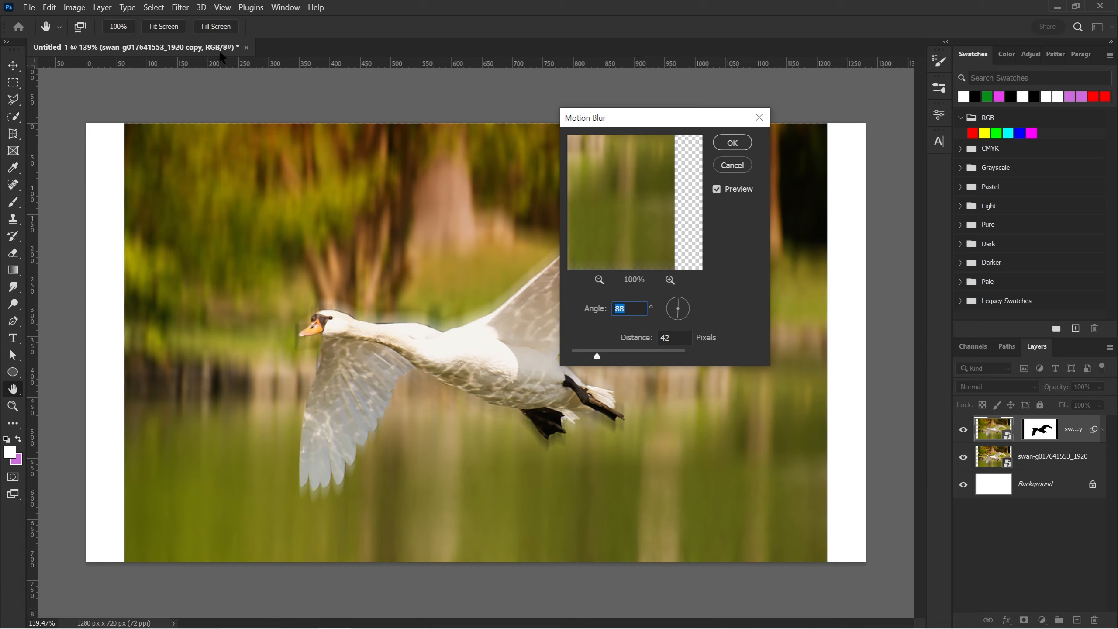
{"action": "type", "text": "15"}
{"action": "left_click_drag", "start_coordinate": [688, 309], "coordinate": [703, 308]}
{"action": "left_click_drag", "start_coordinate": [659, 121], "coordinate": [739, 133]}
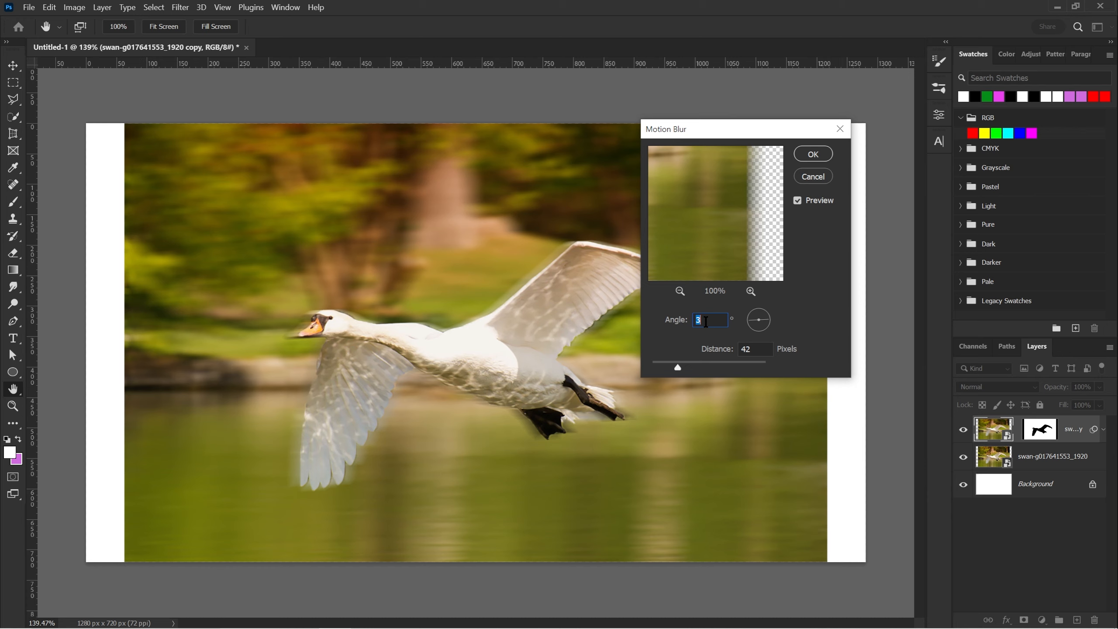
Step: Try a Motion Blur angle of 100 degrees, and set the angle back to 2 degrees
{"action": "type", "text": "100"}
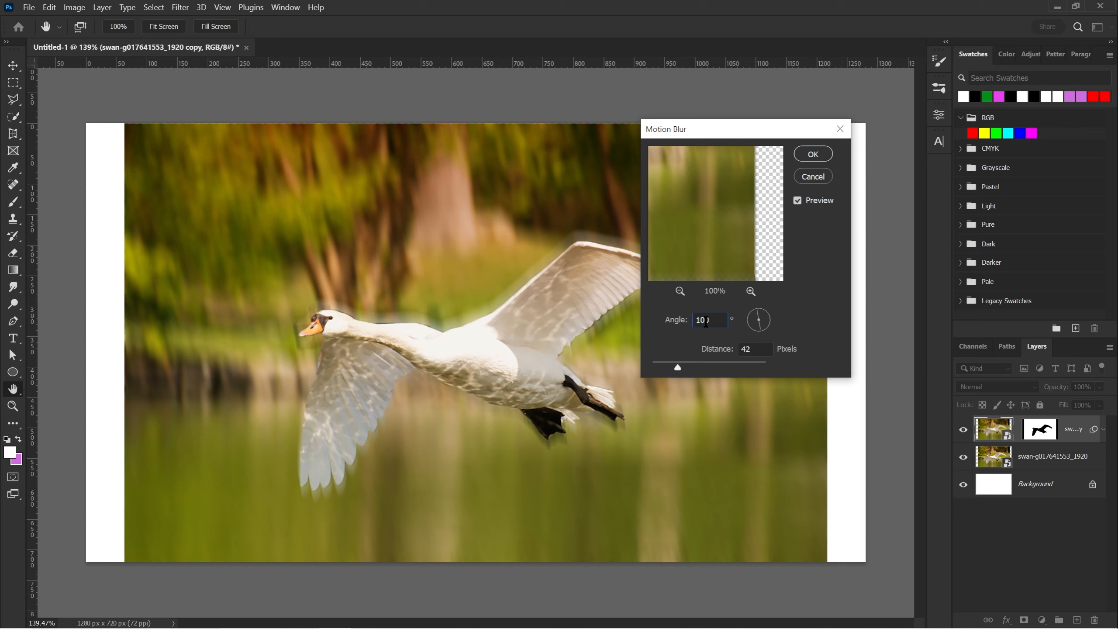
{"action": "key", "text": "BackSpace"}
{"action": "key", "text": "BackSpace"}
{"action": "key", "text": "BackSpace"}
{"action": "type", "text": "2"}
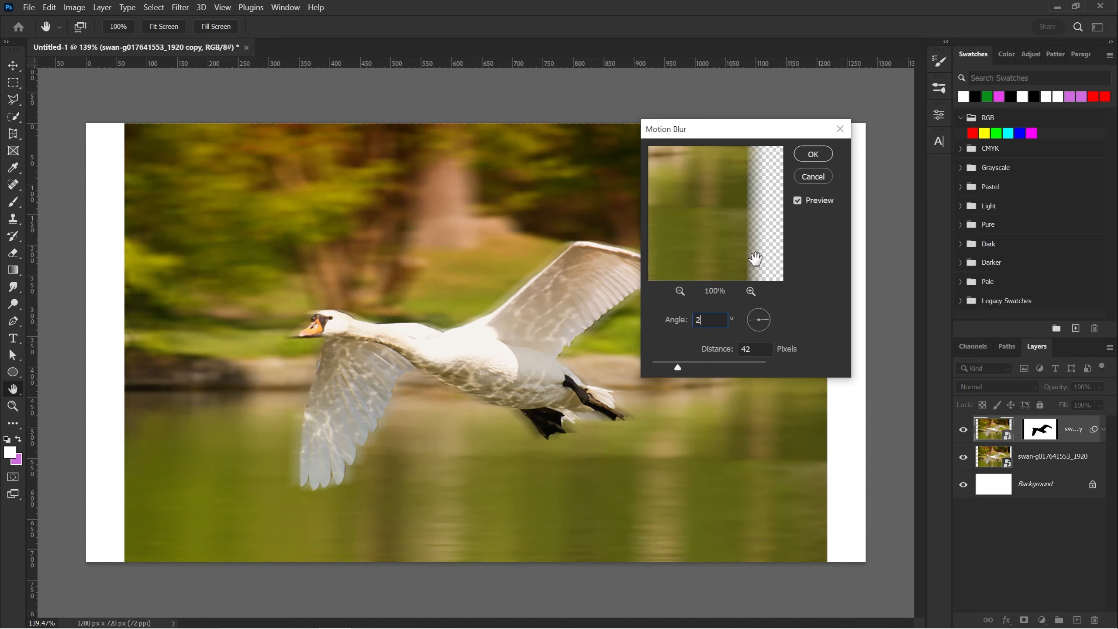
Step: Try longer Motion Blur distances of 127 and 208 pixels and inspect their effect on the background
{"action": "mouse_move", "coordinate": [678, 368]}
{"action": "left_mouse_down"}
{"action": "mouse_move", "coordinate": [726, 365]}
{"action": "mouse_move", "coordinate": [697, 367]}
{"action": "left_mouse_up"}
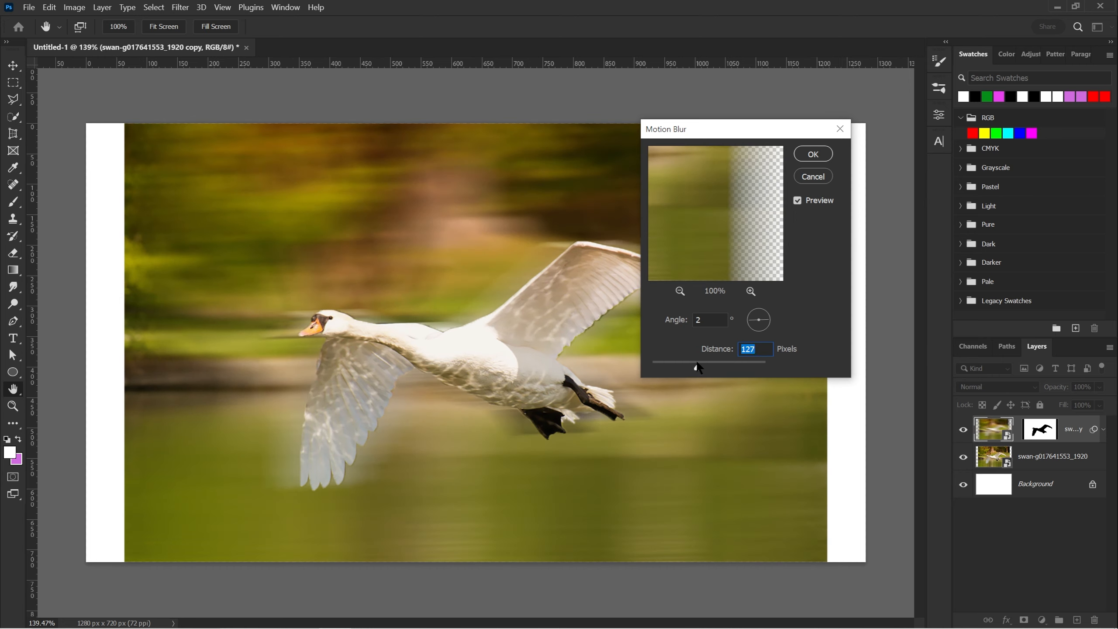
{"action": "left_click_drag", "start_coordinate": [675, 358], "coordinate": [696, 358]}
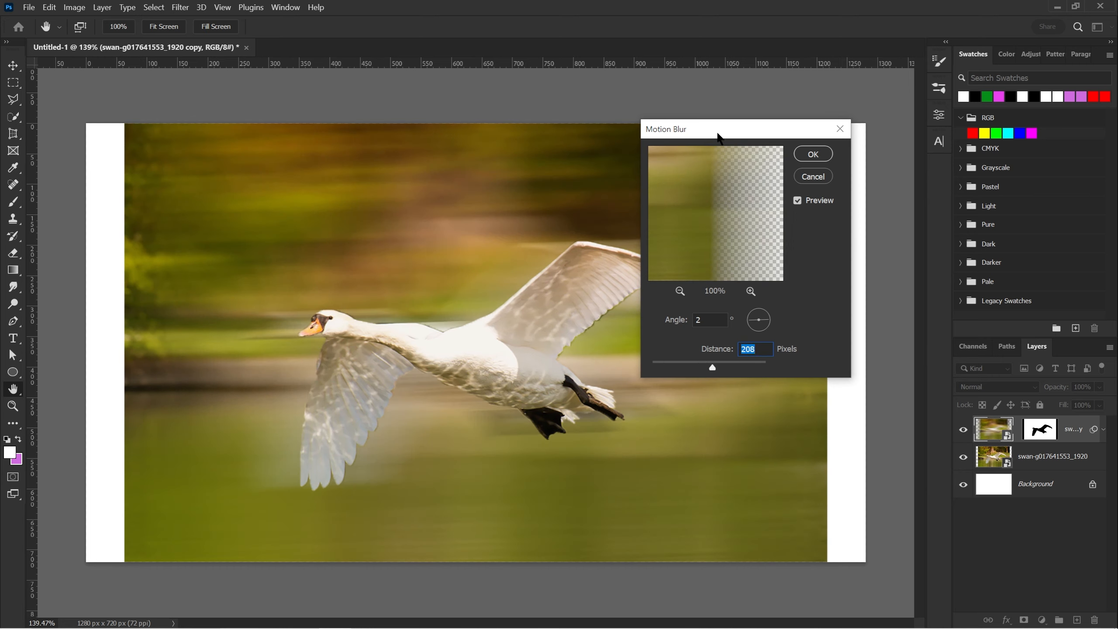
{"action": "left_click_drag", "start_coordinate": [725, 131], "coordinate": [669, 155]}
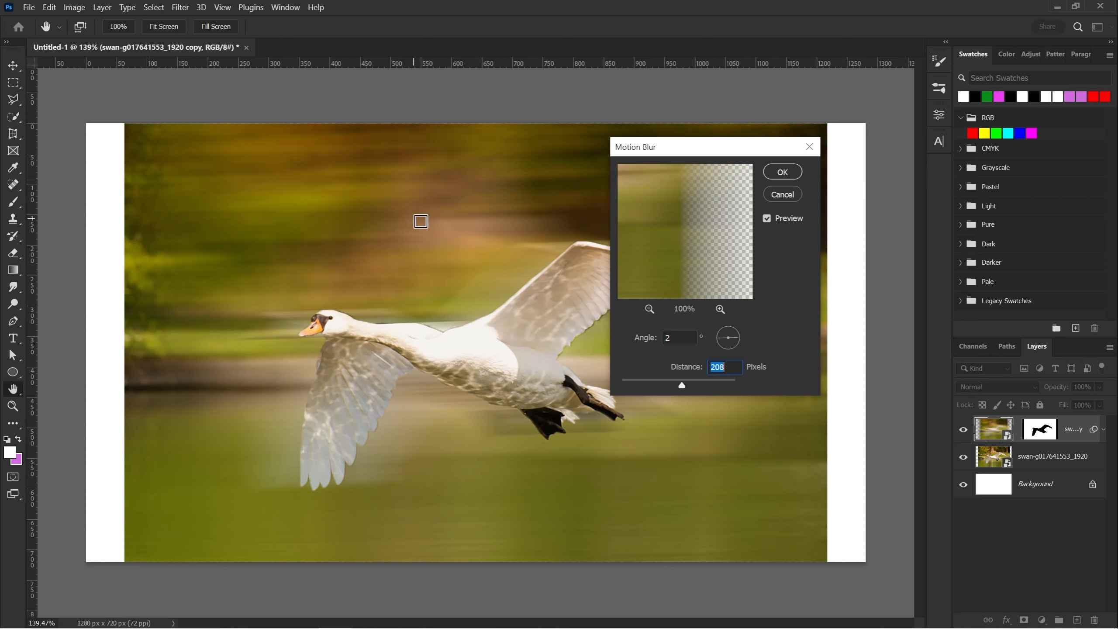
{"action": "left_click_drag", "start_coordinate": [693, 150], "coordinate": [756, 145]}
Step: Reduce the Motion Blur distance to 38 pixels and apply the filter to the duplicate layer
{"action": "left_click_drag", "start_coordinate": [757, 384], "coordinate": [723, 379]}
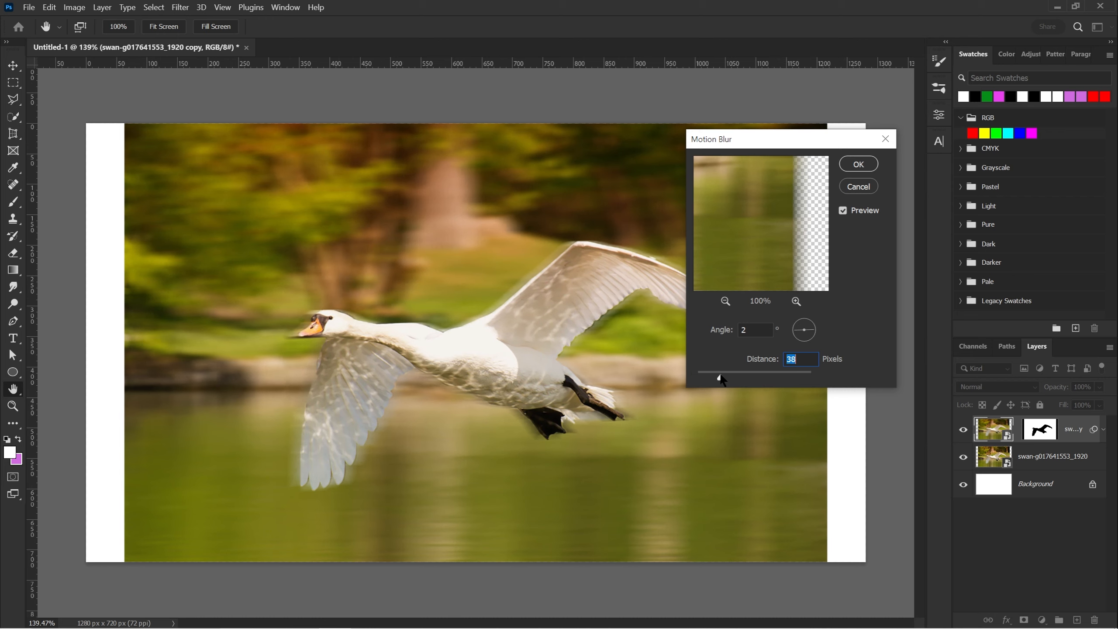
{"action": "left_click_drag", "start_coordinate": [761, 149], "coordinate": [889, 132]}
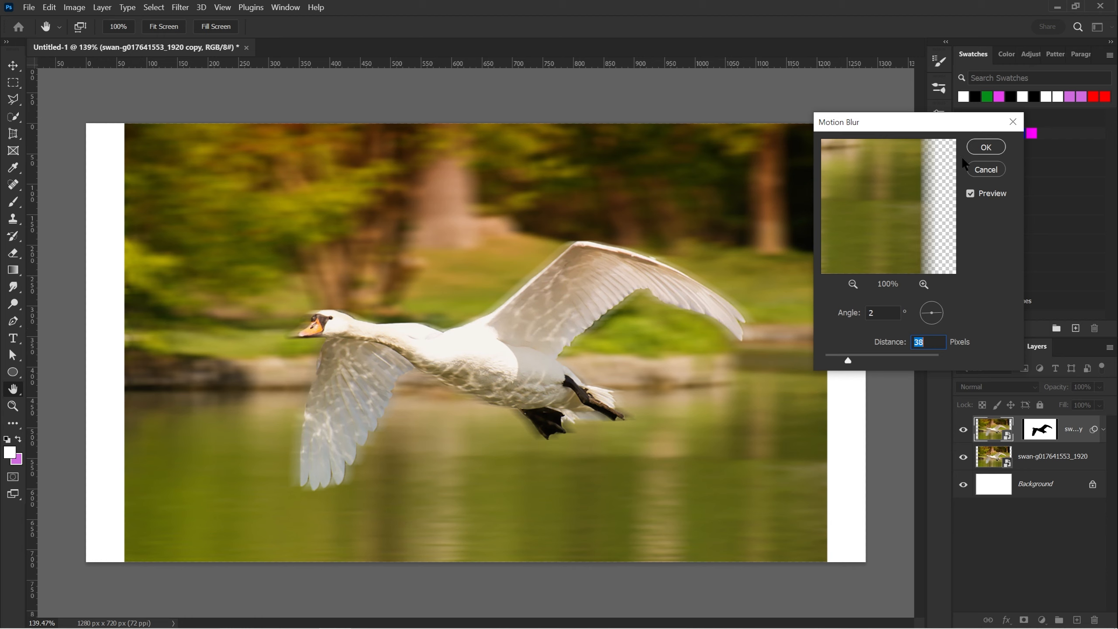
{"action": "left_click_drag", "start_coordinate": [963, 120], "coordinate": [746, 125]}
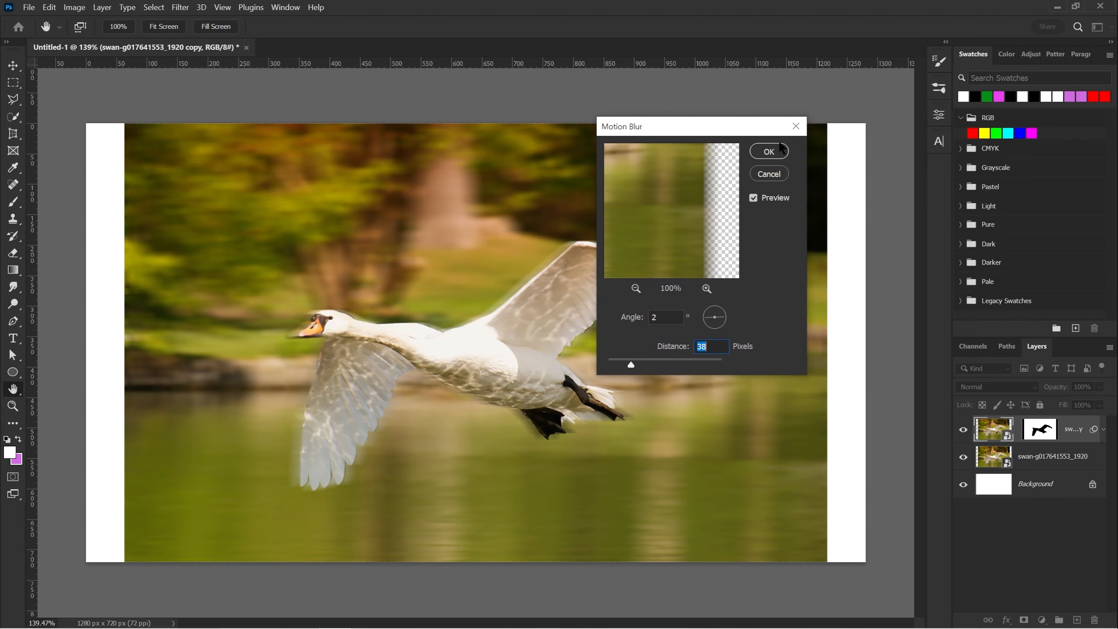
{"action": "left_click", "coordinate": [768, 152]}
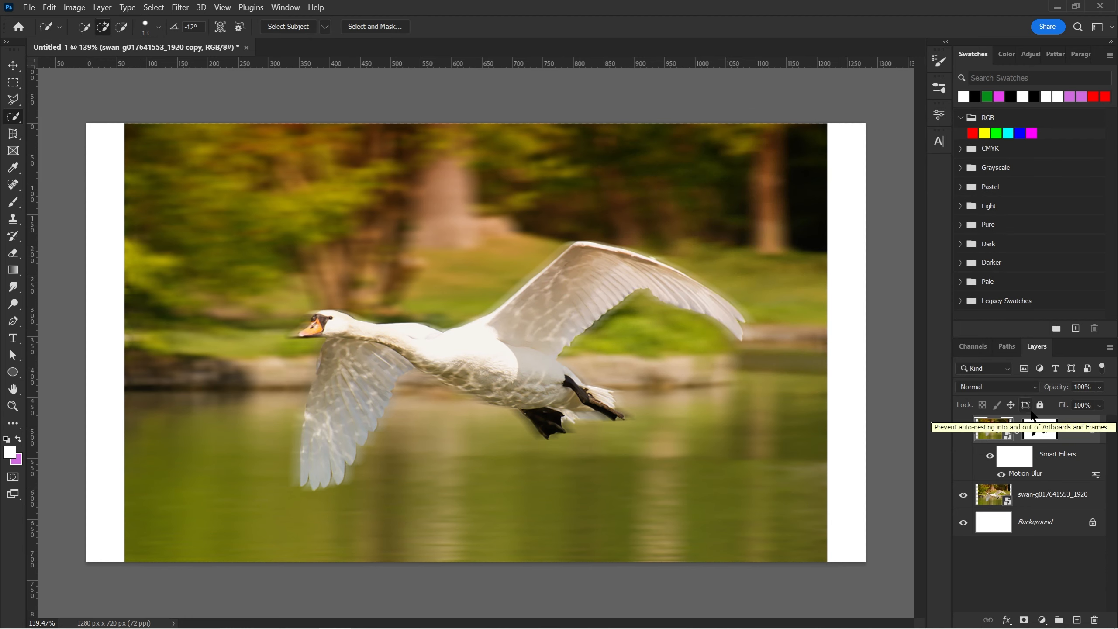